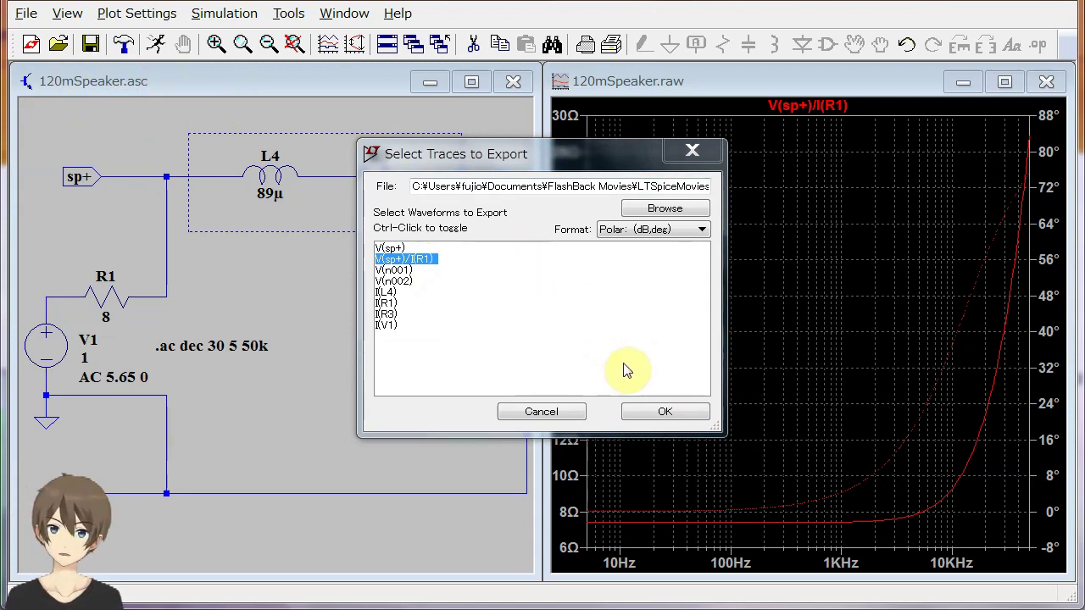
- Export the V(sp+)/I(R1) waveform in Polar (dB,deg) format and check the magnitude and phase columns in the exported text file
{"action": "left_click", "coordinate": [667, 413]}
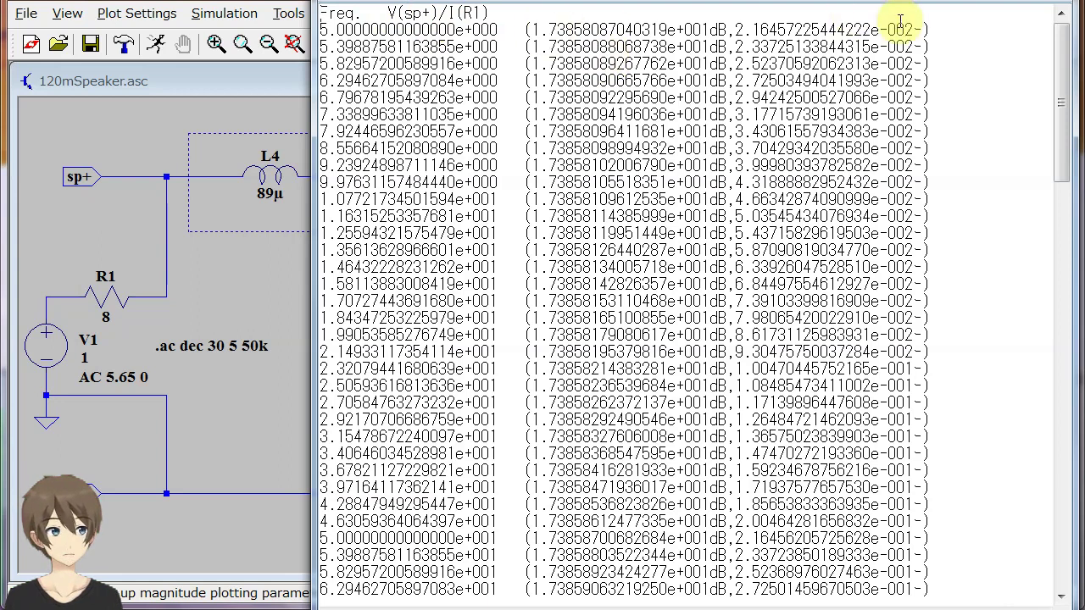
{"action": "left_click_drag", "start_coordinate": [534, 30], "coordinate": [712, 27]}
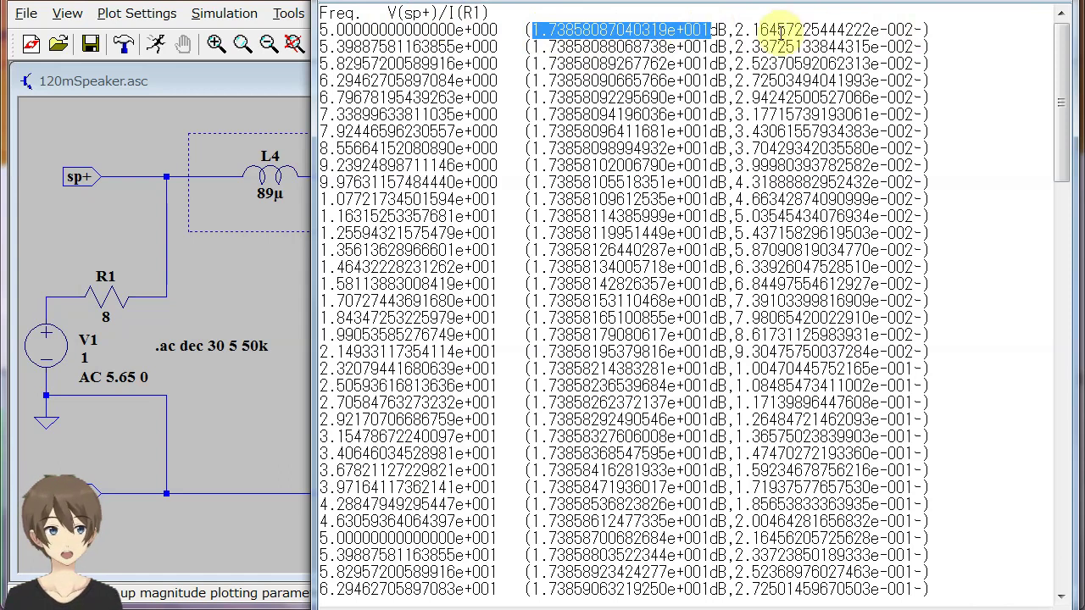
{"action": "left_click_drag", "start_coordinate": [729, 30], "coordinate": [909, 27]}
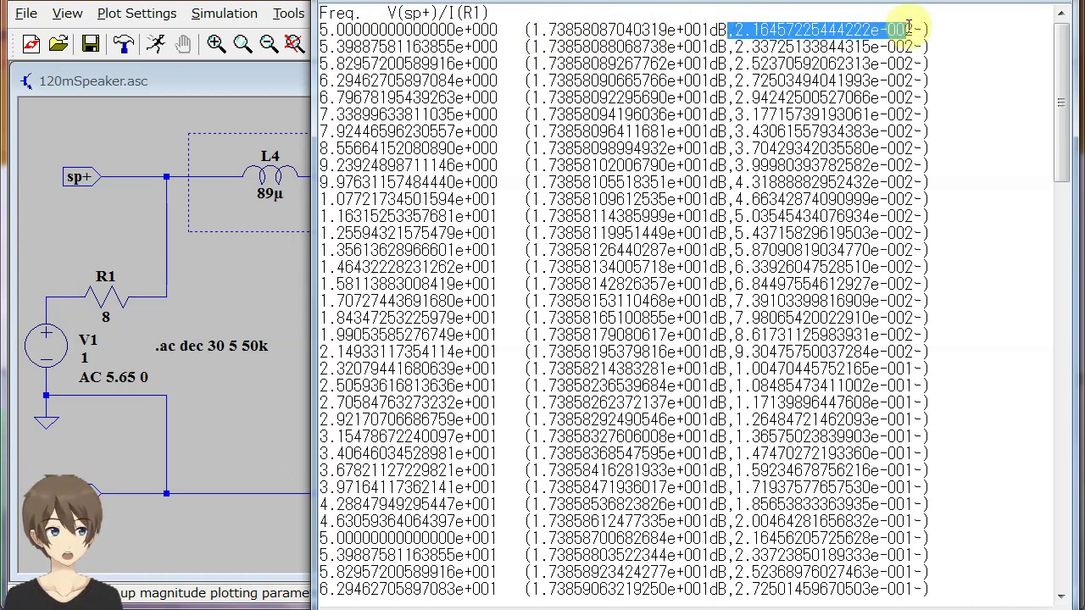
{"action": "left_click_drag", "start_coordinate": [531, 29], "coordinate": [704, 30]}
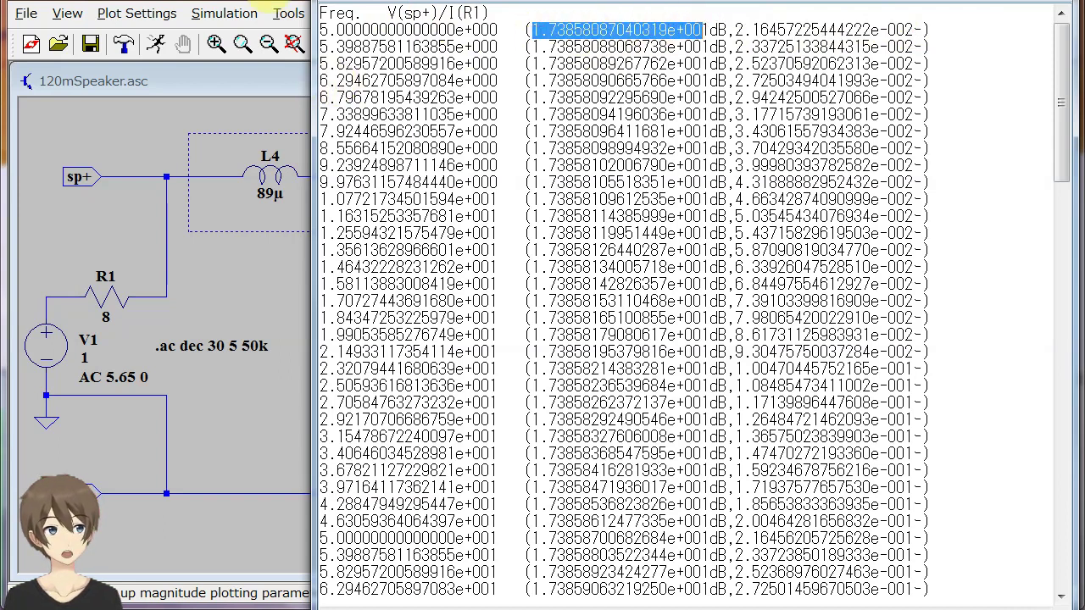
{"action": "left_click", "coordinate": [293, 44]}
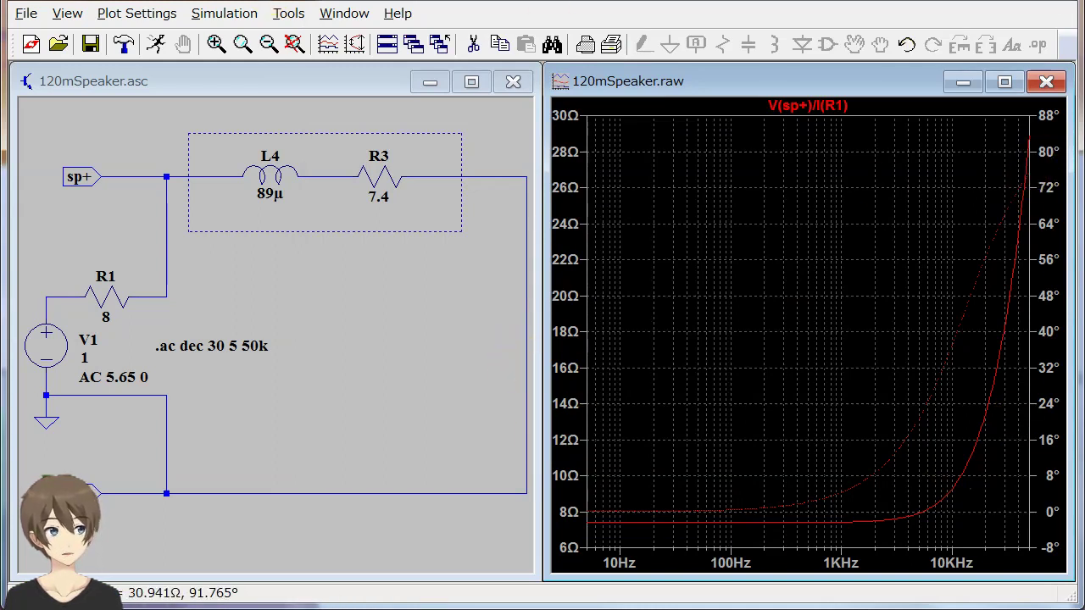
{"action": "key", "text": "alt+Tab"}
{"action": "left_click", "coordinate": [709, 31], "text": "shift"}
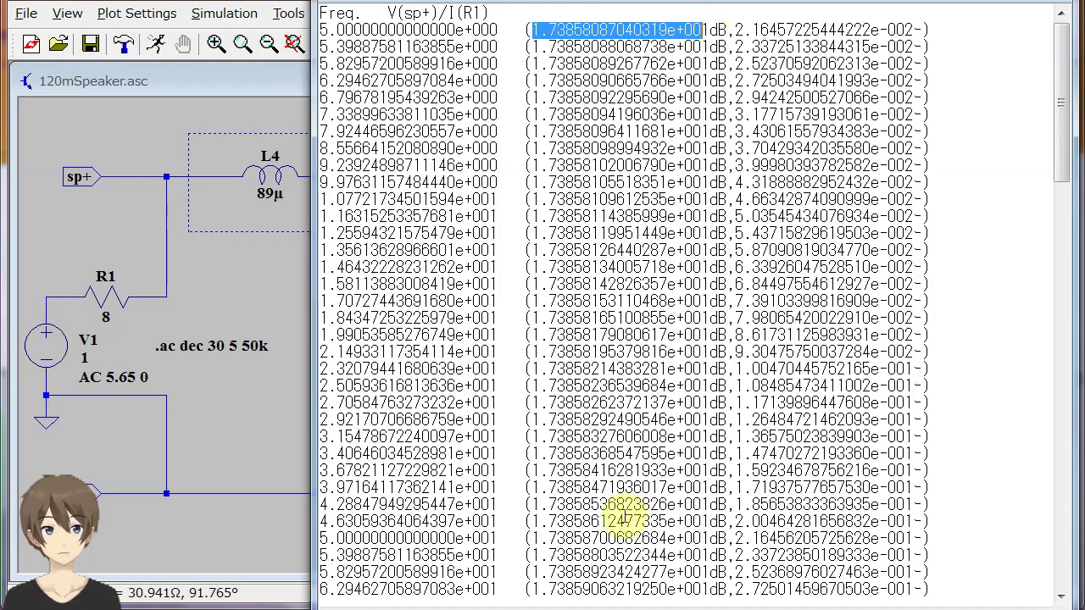
- Switch to the Excel workbook and import 120mSpeaker.txt as tab-delimited text data
{"action": "key", "text": "alt+Tab"}
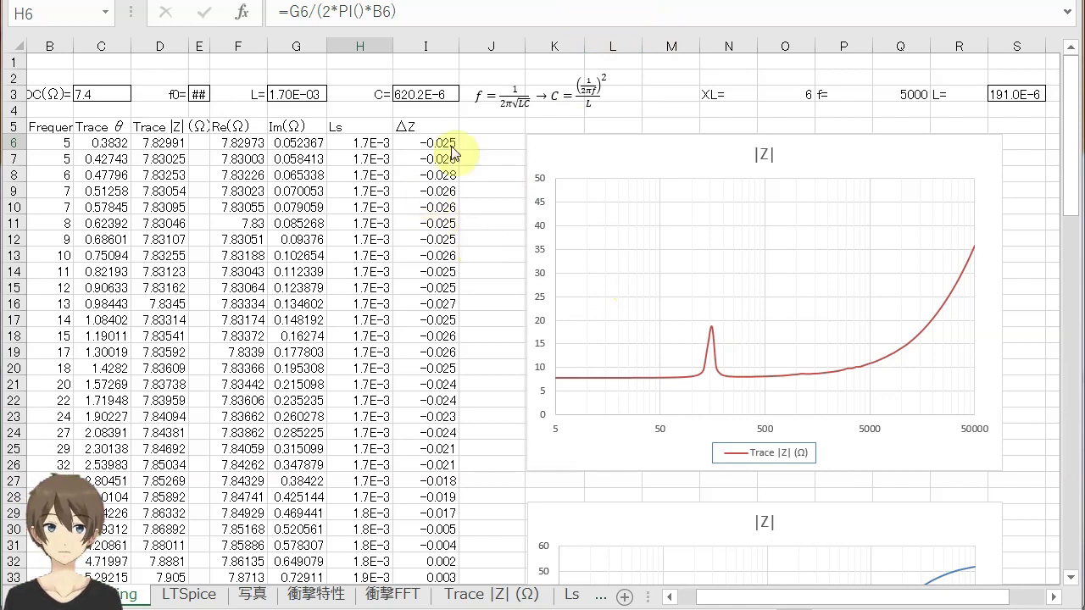
{"action": "key", "text": "ctrl+shift+F1"}
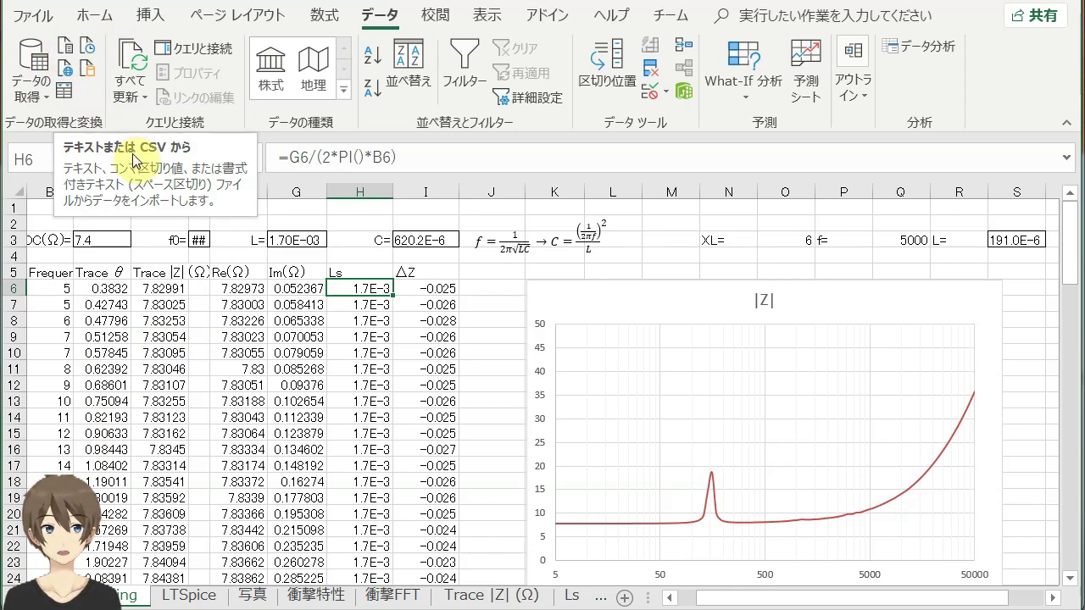
{"action": "left_click", "coordinate": [63, 47]}
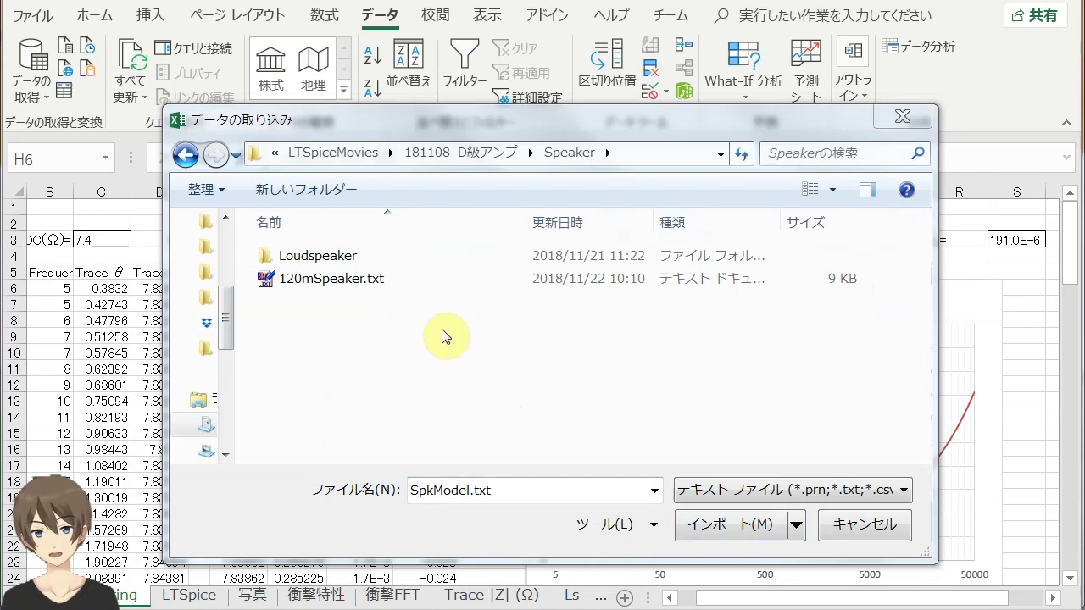
{"action": "left_click", "coordinate": [269, 286]}
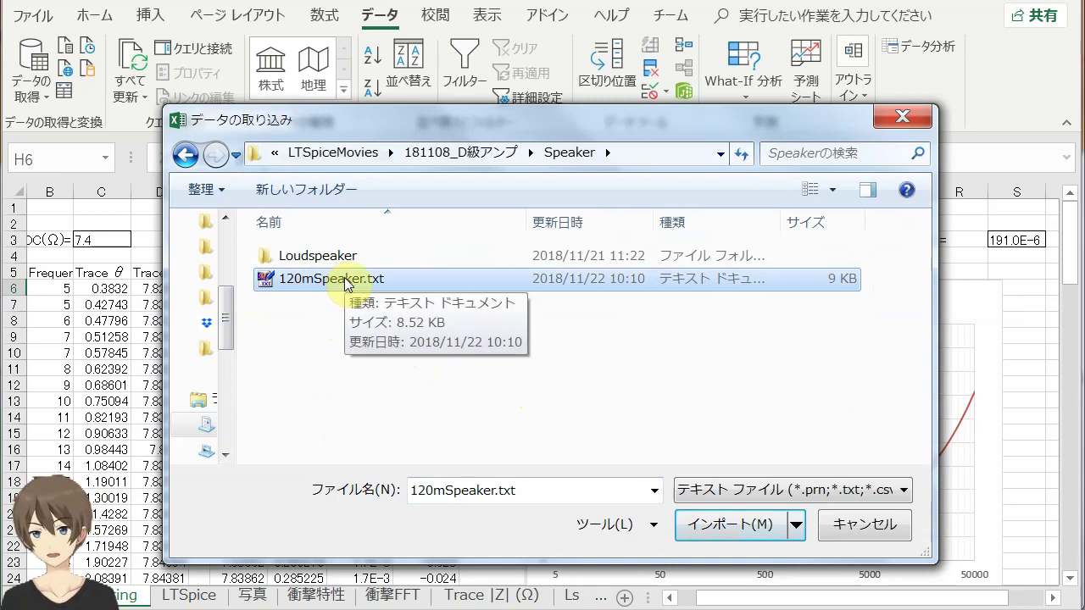
{"action": "double_click", "coordinate": [265, 279]}
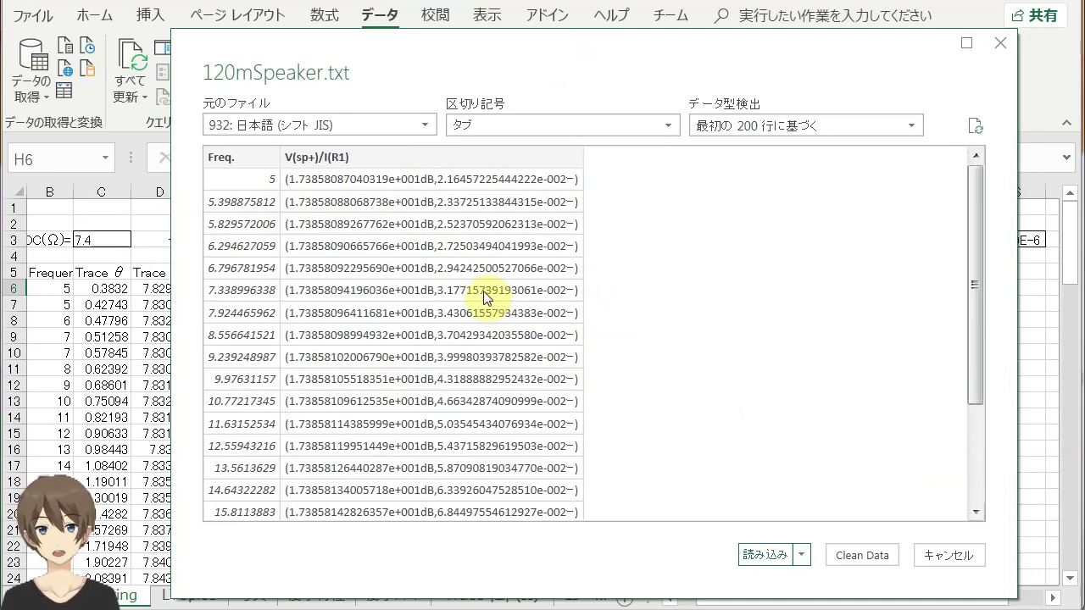
{"action": "left_click", "coordinate": [762, 557]}
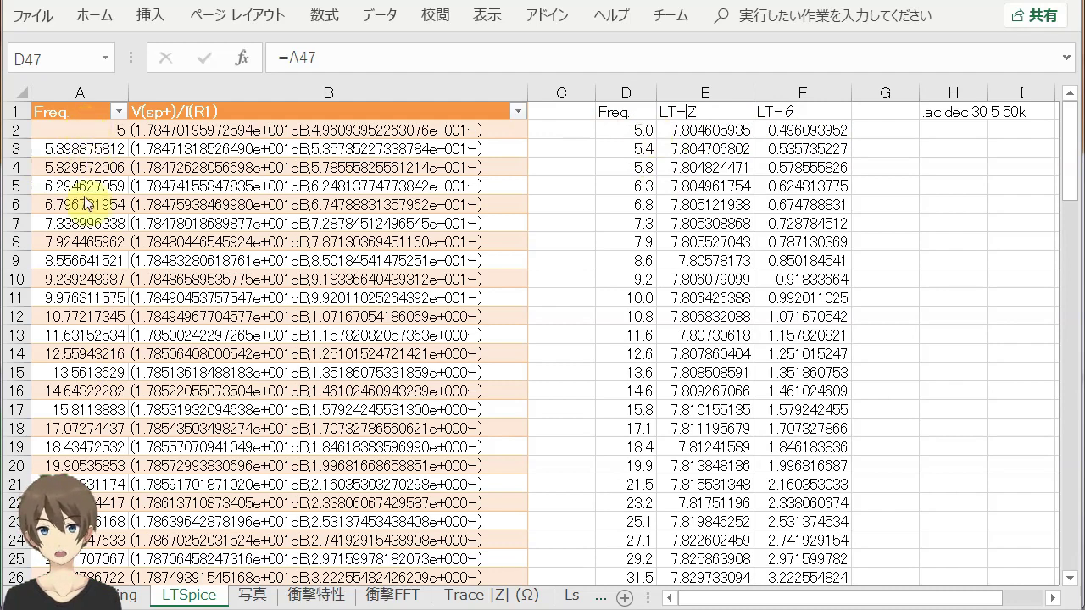
- On the LTSpice sheet, clear the formula in D2 and try re-entering it as a reference picked from the Freq. cell A2
{"action": "left_click", "coordinate": [625, 129]}
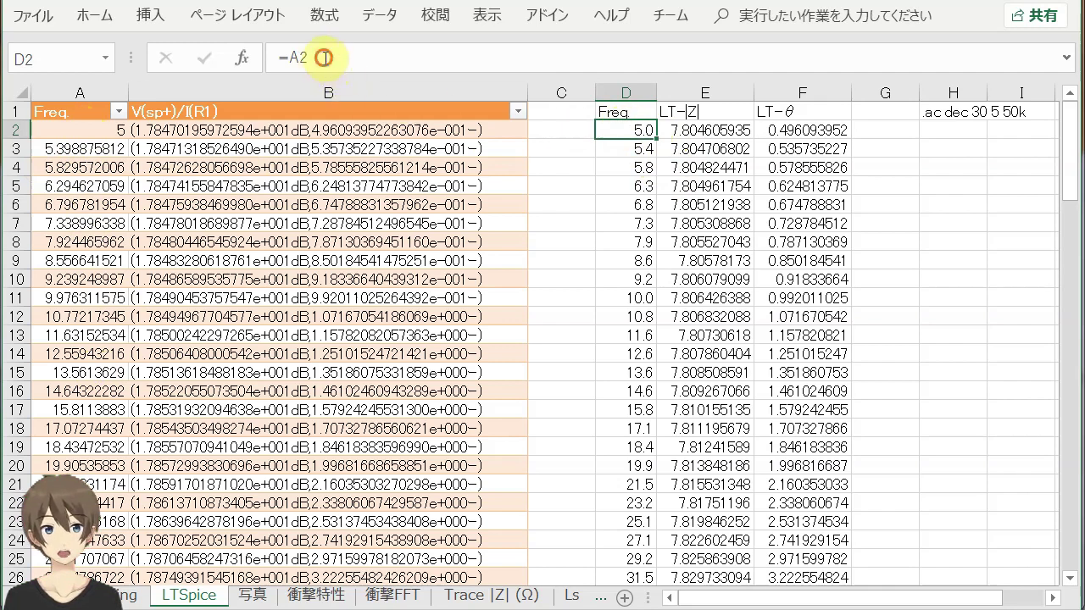
{"action": "left_click_drag", "start_coordinate": [324, 58], "coordinate": [261, 54]}
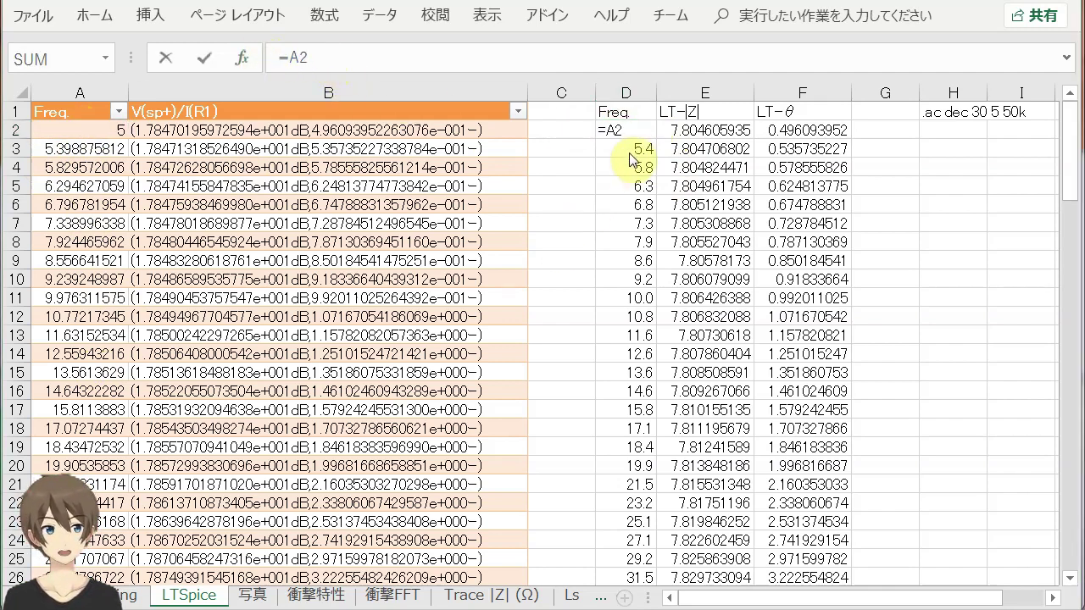
{"action": "left_click", "coordinate": [580, 124]}
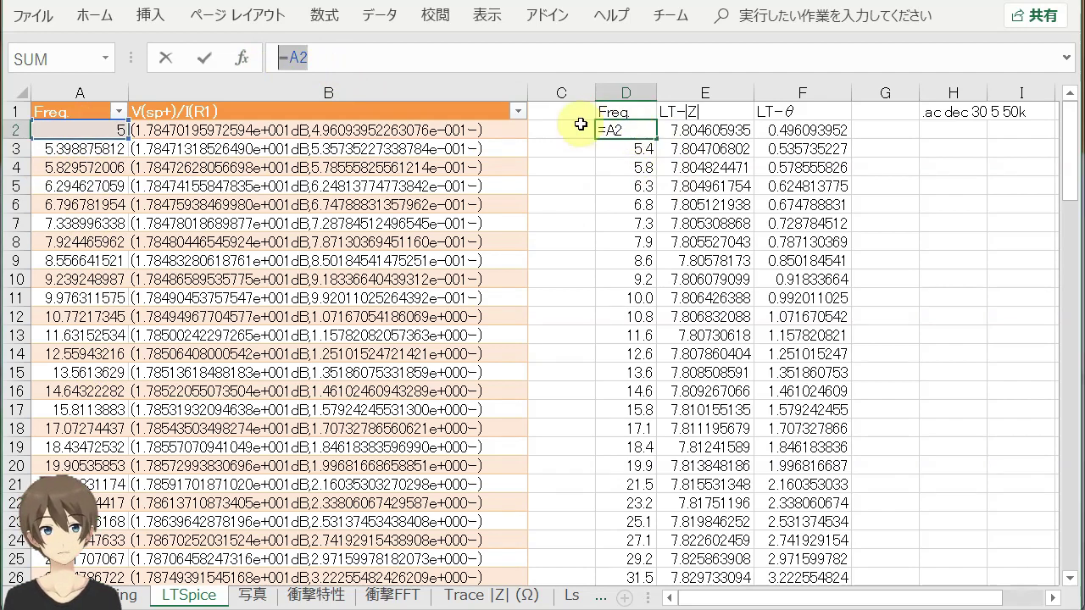
{"action": "key", "text": "Delete"}
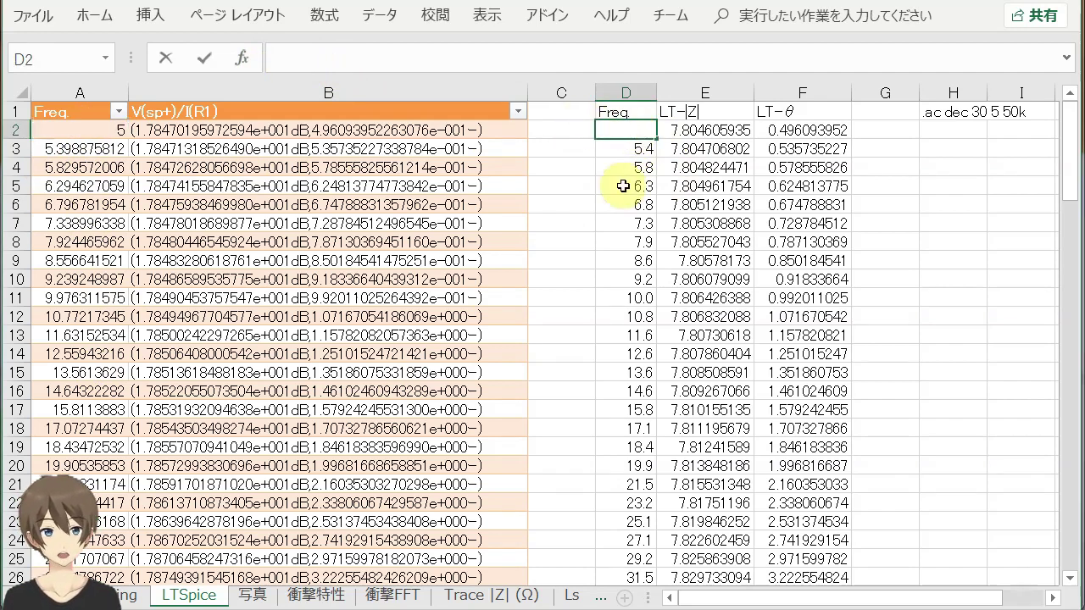
{"action": "type", "text": "="}
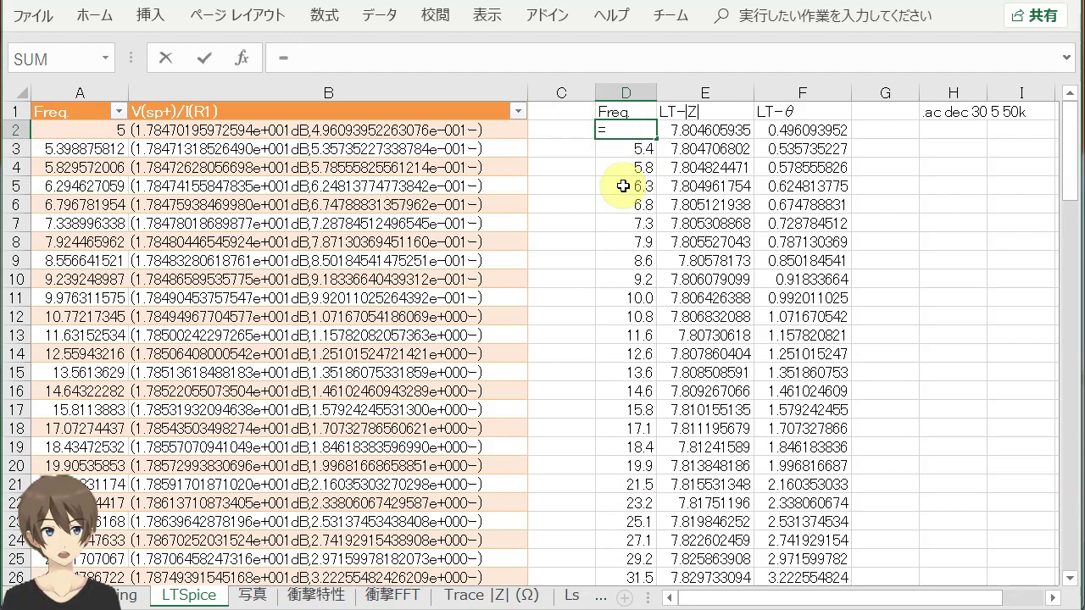
{"action": "left_click", "coordinate": [82, 128]}
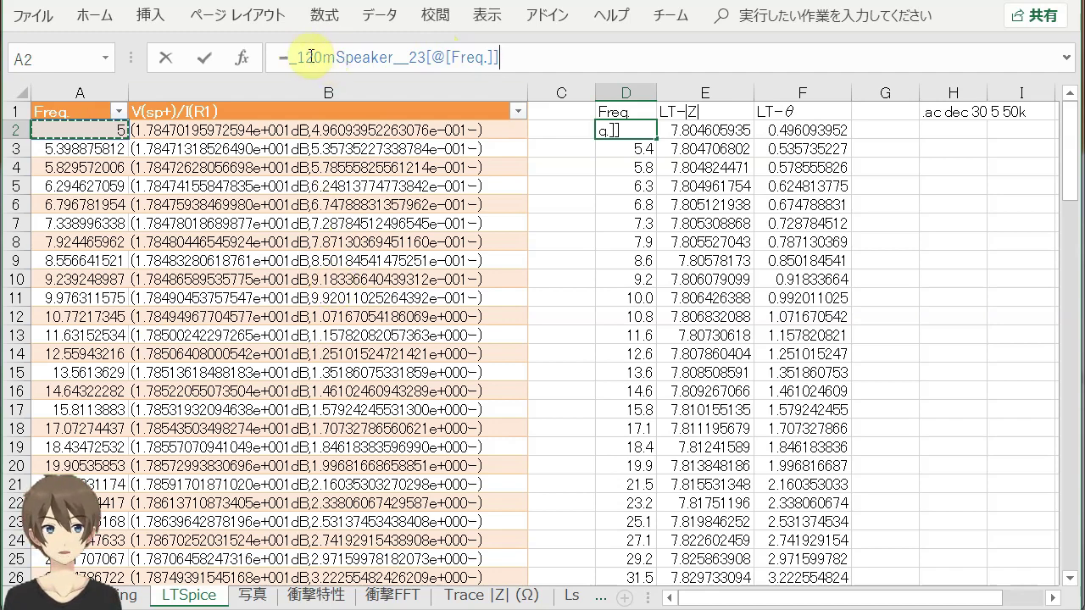
{"action": "left_click_drag", "start_coordinate": [286, 57], "coordinate": [303, 57]}
{"action": "left_click_drag", "start_coordinate": [373, 57], "coordinate": [556, 51]}
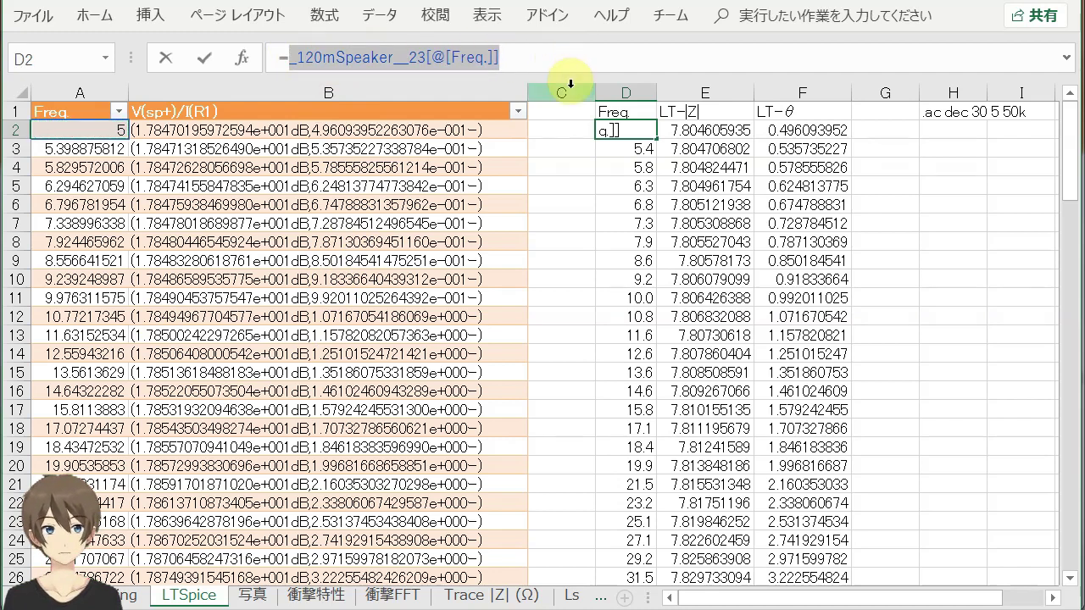
{"action": "key", "text": "Escape"}
- Examine the E2 formula that extracts the dB value from B2 and converts it to the LT-|Z| magnitude
{"action": "left_click", "coordinate": [685, 130]}
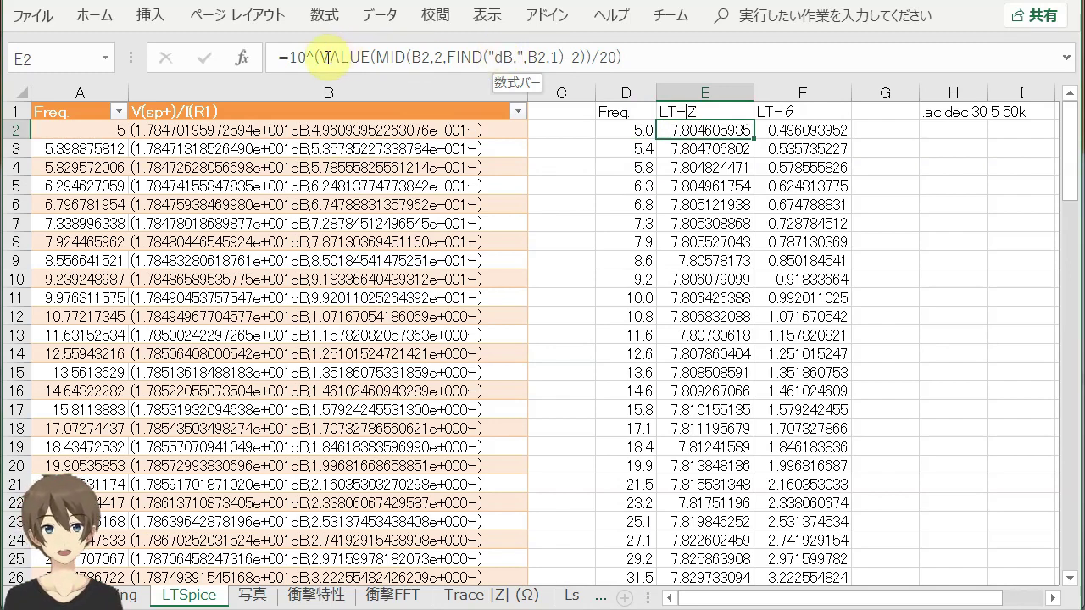
{"action": "left_click_drag", "start_coordinate": [320, 57], "coordinate": [598, 48]}
{"action": "left_click_drag", "start_coordinate": [614, 47], "coordinate": [594, 51]}
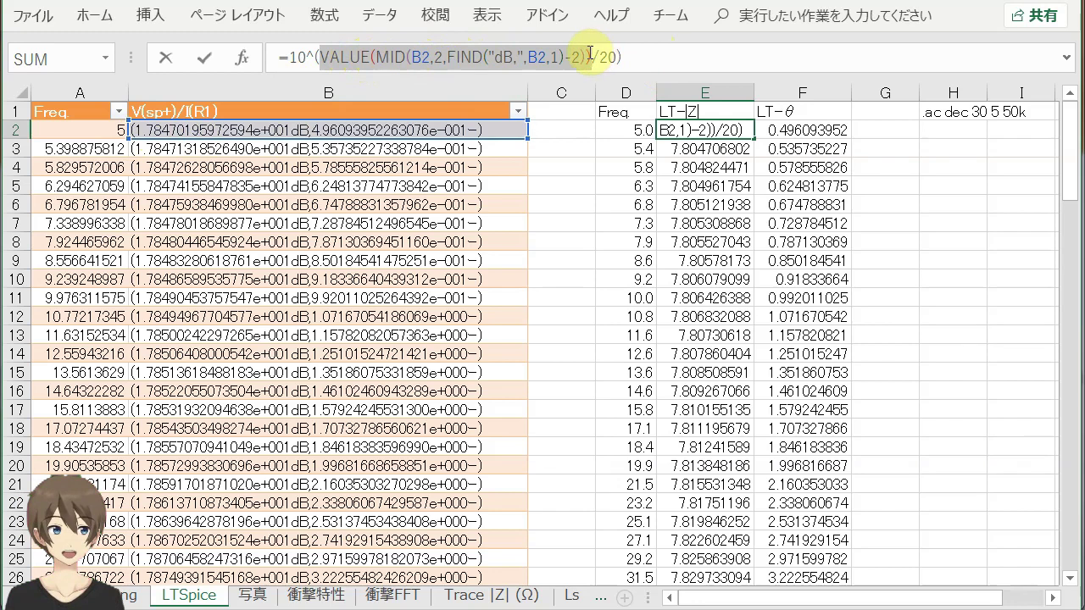
{"action": "left_click_drag", "start_coordinate": [589, 54], "coordinate": [618, 54]}
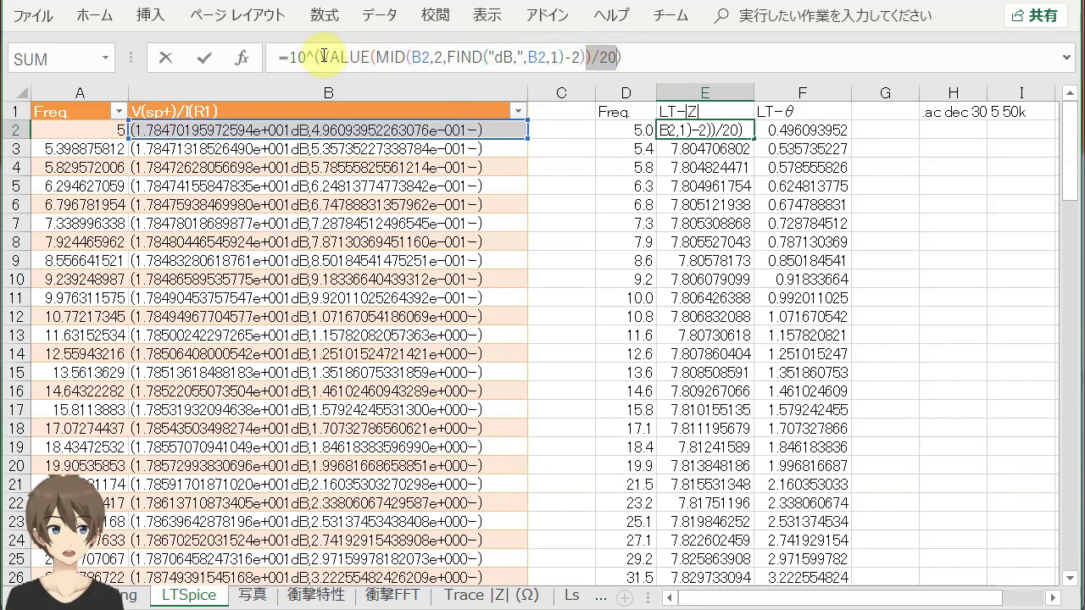
{"action": "left_click_drag", "start_coordinate": [324, 56], "coordinate": [621, 58]}
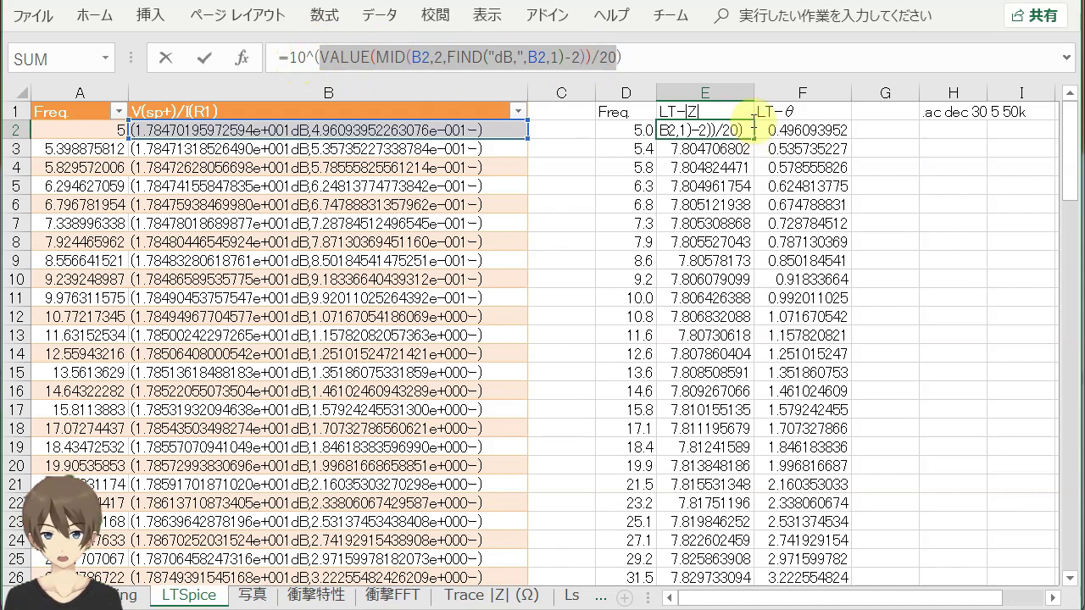
{"action": "key", "text": "Return"}
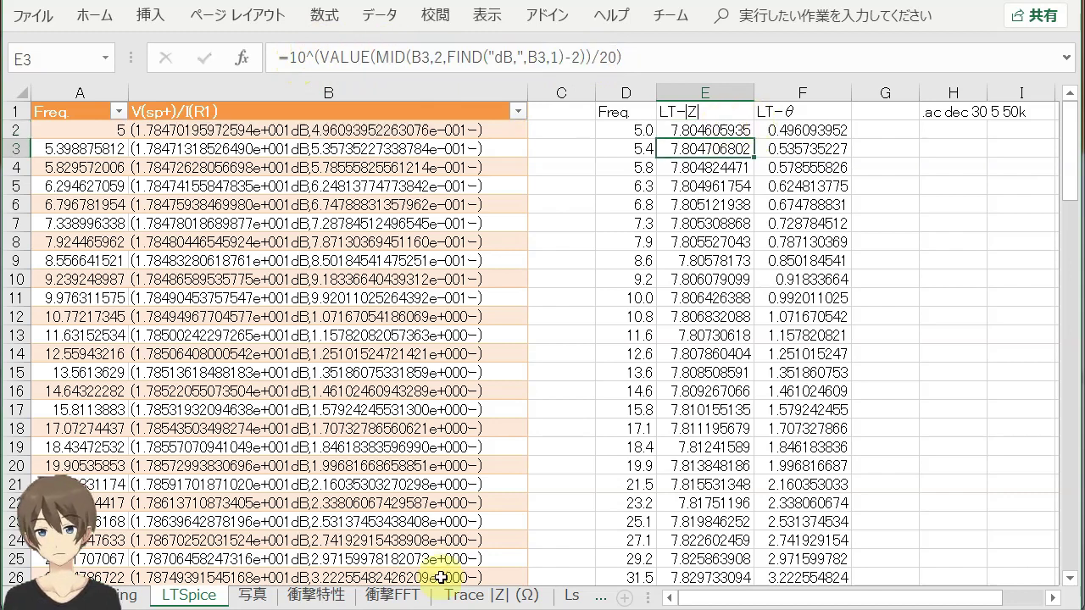
- Review the row 2 formulas for Freq., LT-|Z| and LT-θ, including the phase extraction in F2
{"action": "left_click", "coordinate": [805, 132]}
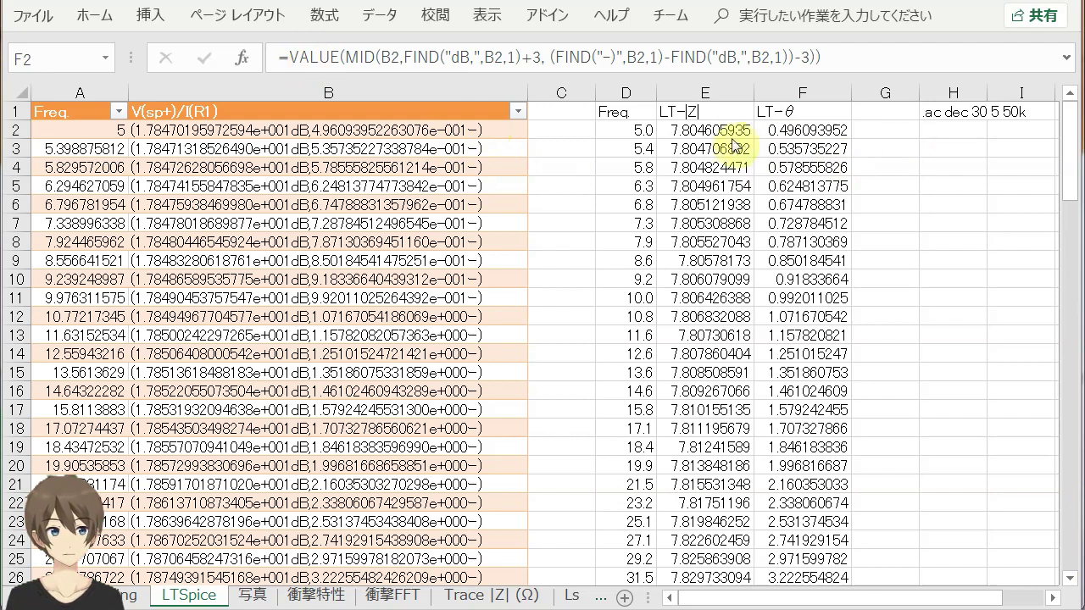
{"action": "left_click", "coordinate": [629, 130]}
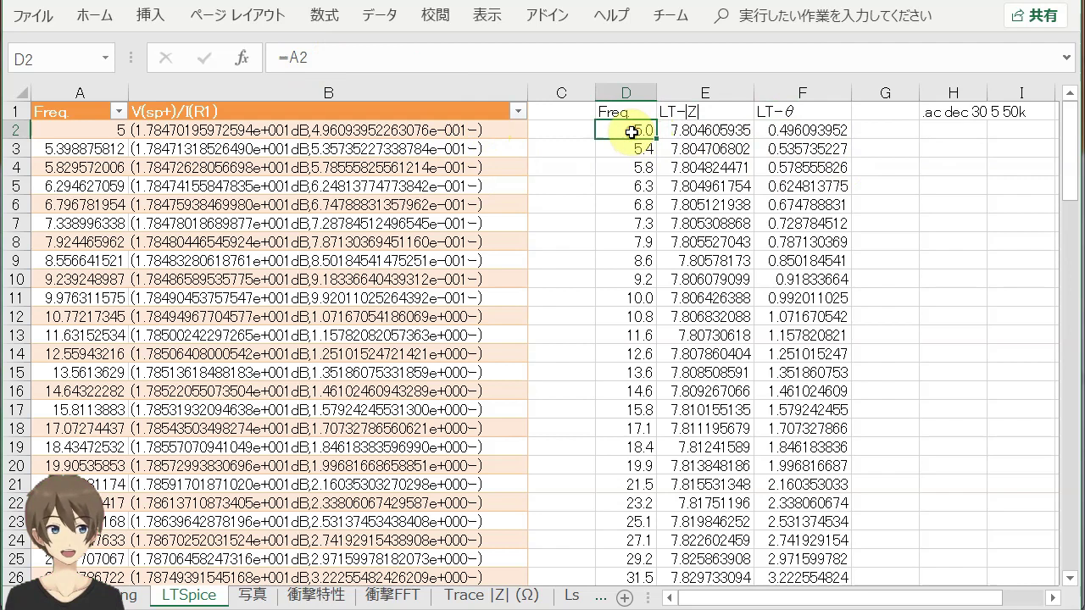
{"action": "left_click", "coordinate": [713, 126]}
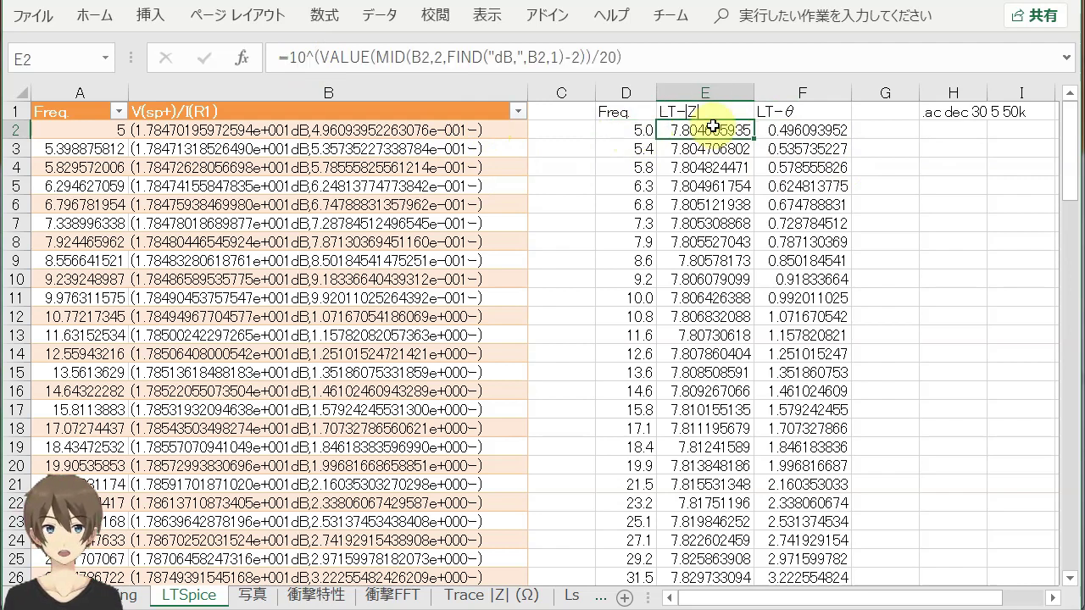
{"action": "left_click", "coordinate": [804, 131]}
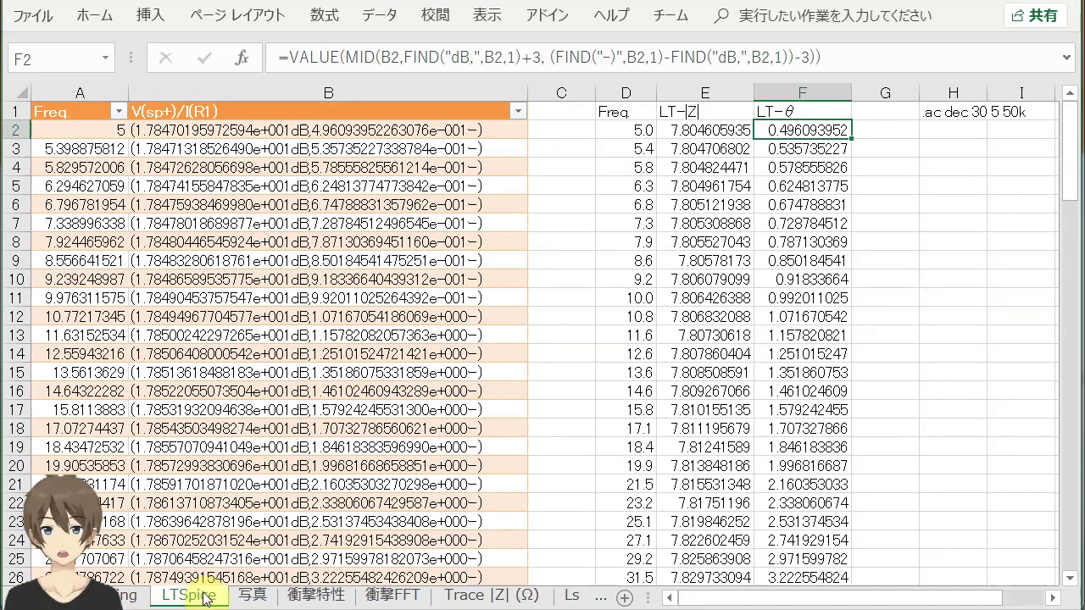
- On the measurement sheet, overlay the simulated LT-|Z| curve on the upper |Z| chart and inspect it near the resonance peak
{"action": "left_click", "coordinate": [123, 596]}
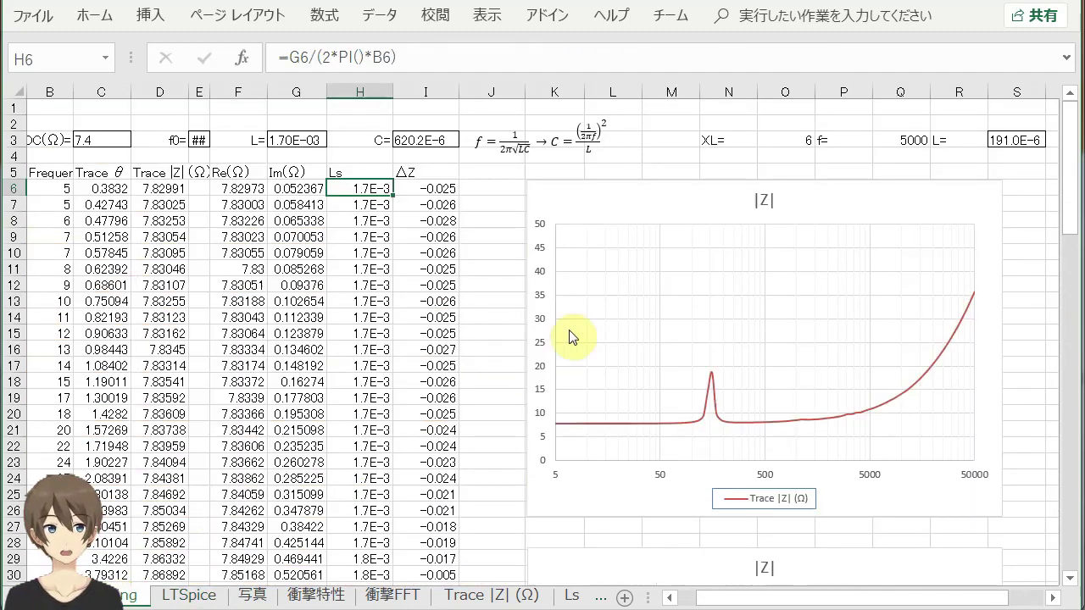
{"action": "left_click", "coordinate": [878, 206]}
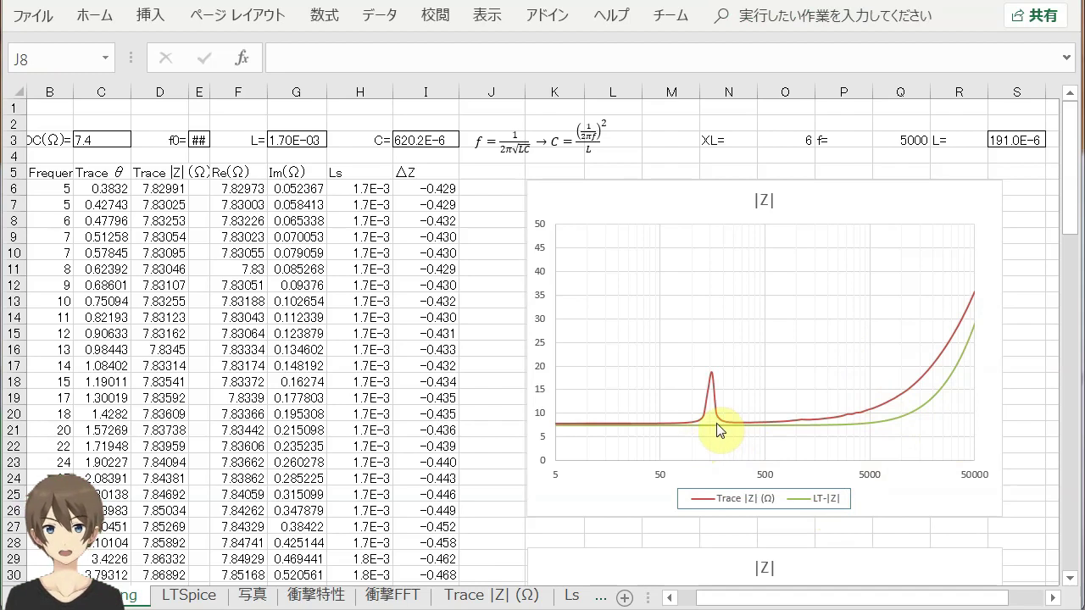
{"action": "mouse_move", "coordinate": [717, 430]}
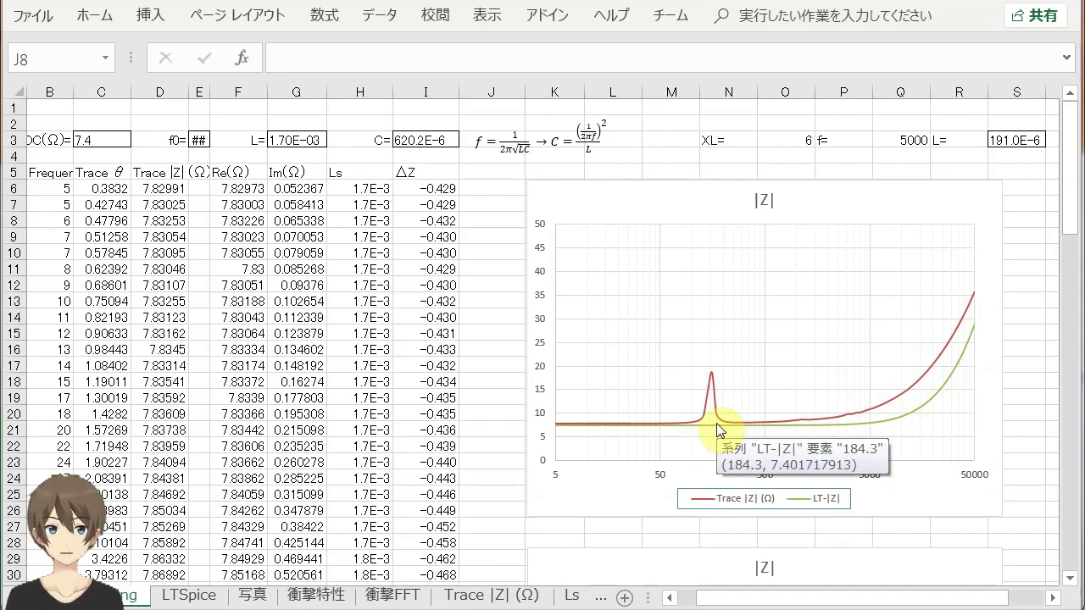